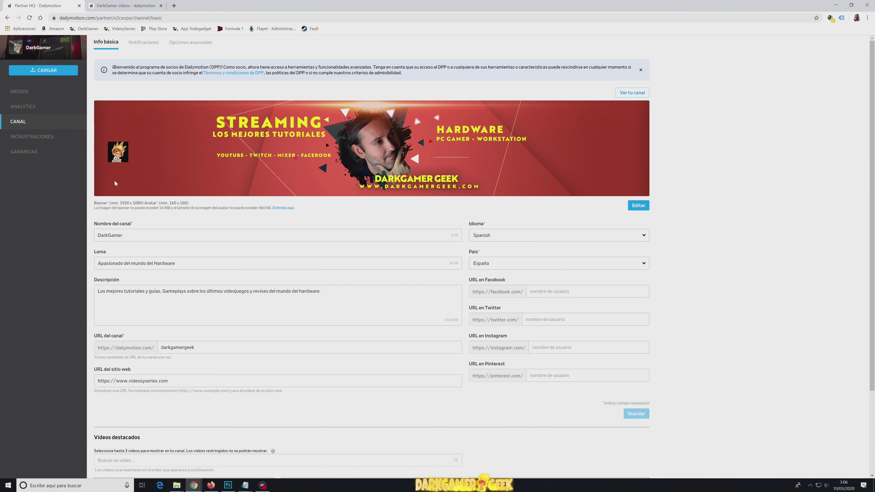
Step: Open the advanced options of the beeruss video from the media list
click(32, 95)
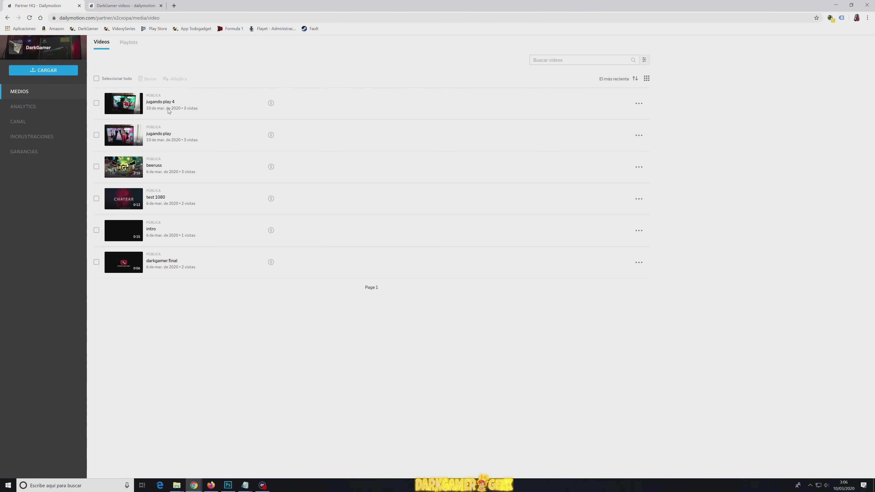
click(154, 166)
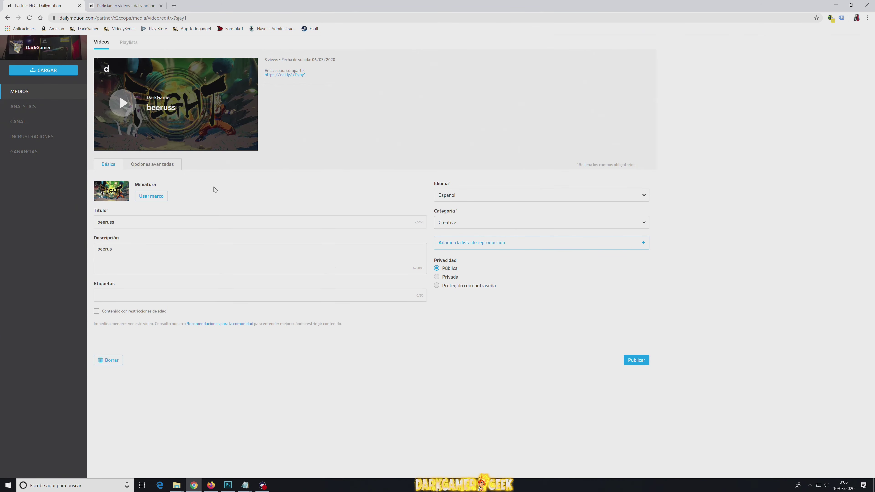
click(158, 168)
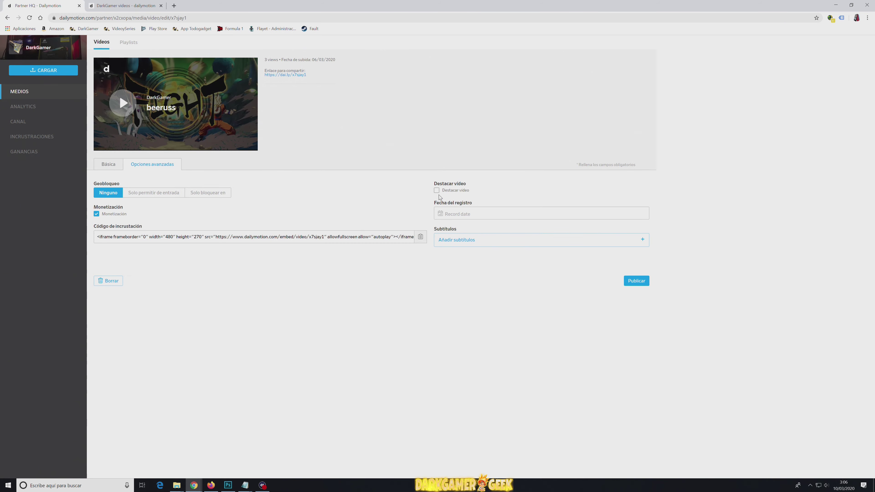
Step: Reload the public channel page and review its video sections
click(124, 5)
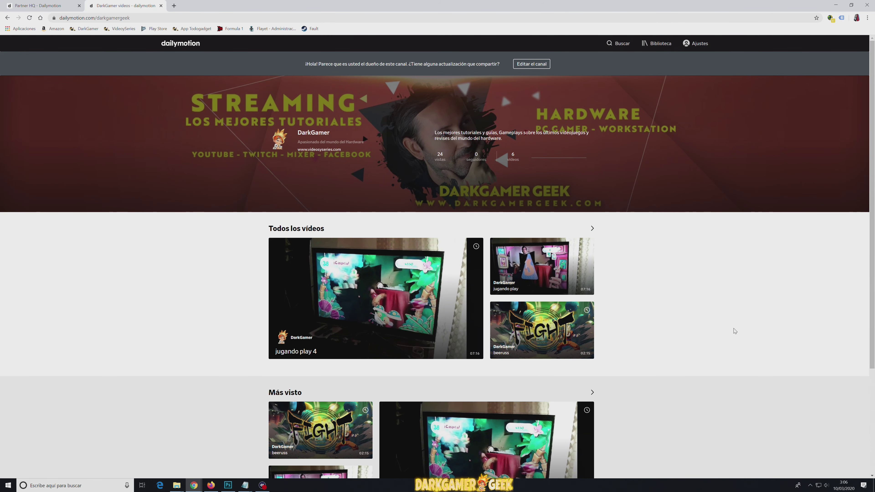
click(29, 18)
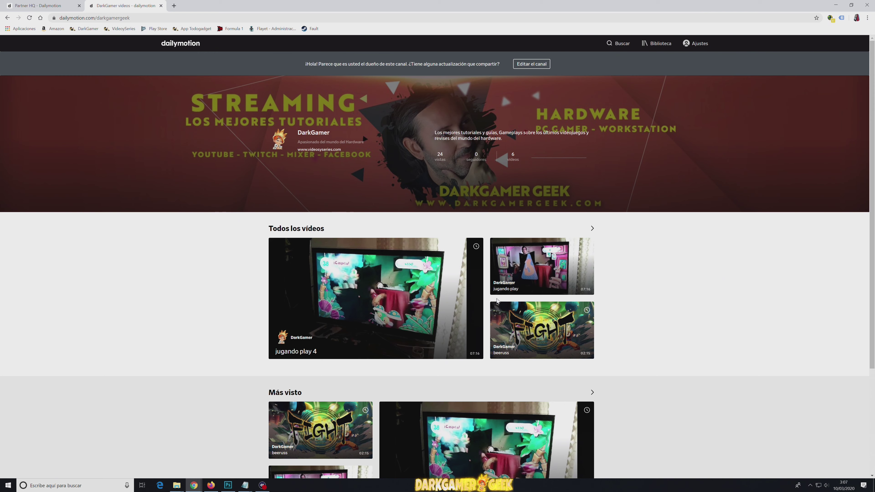
scroll(351, 394, down, 3)
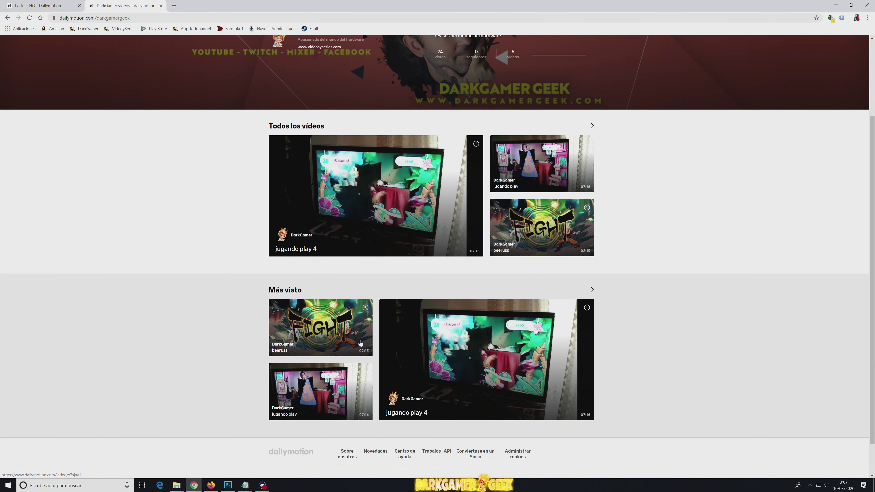
scroll(361, 342, up, 3)
Step: Mark the beeruss video as featured in its advanced options and publish the change
click(38, 6)
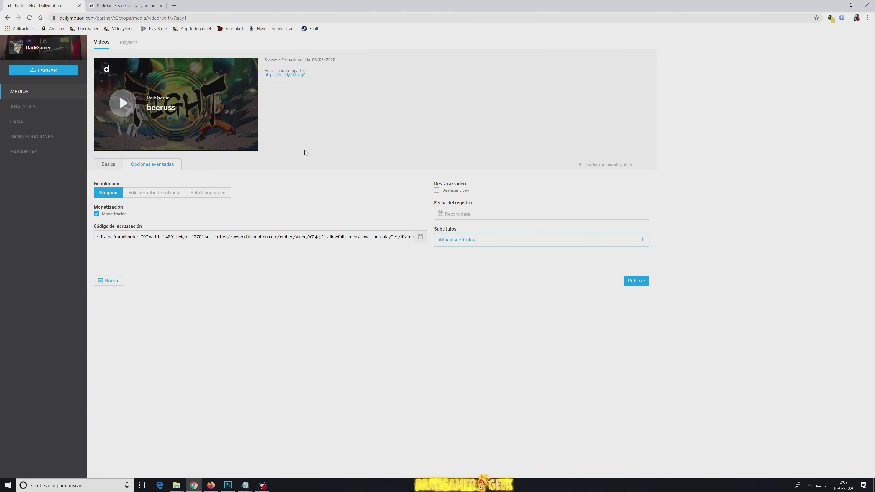
click(436, 190)
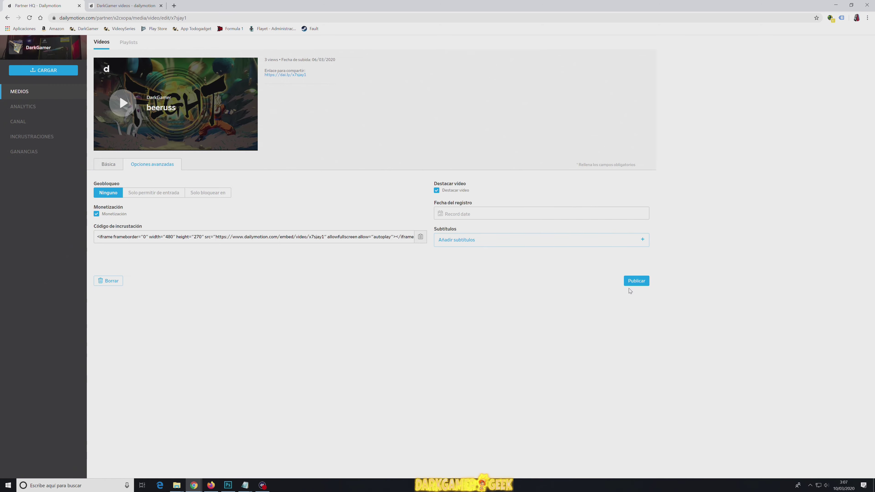
click(637, 281)
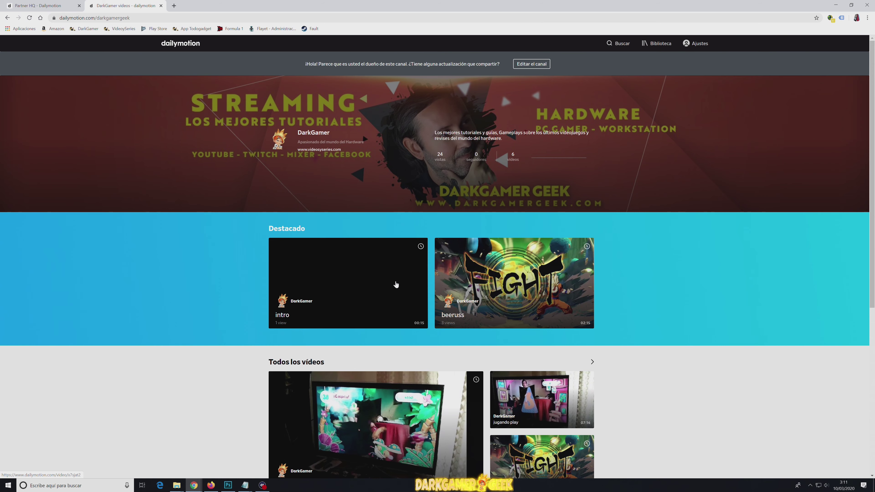
Step: Look through the featured section and the other video sections of the public channel page
scroll(391, 306, down, 1)
scroll(392, 306, down, 5)
scroll(392, 307, up, 5)
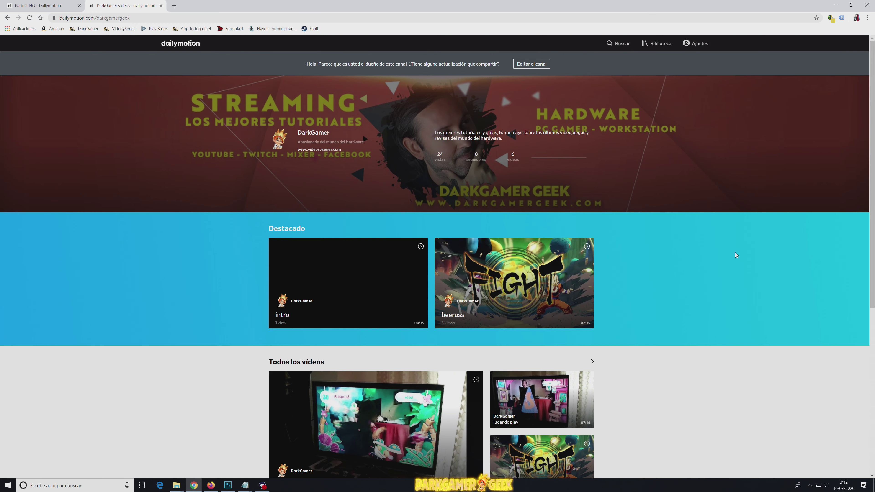
Step: Try to remove the intro video from the featured videos by publishing it unfeatured, and check the reloaded channel page
click(52, 4)
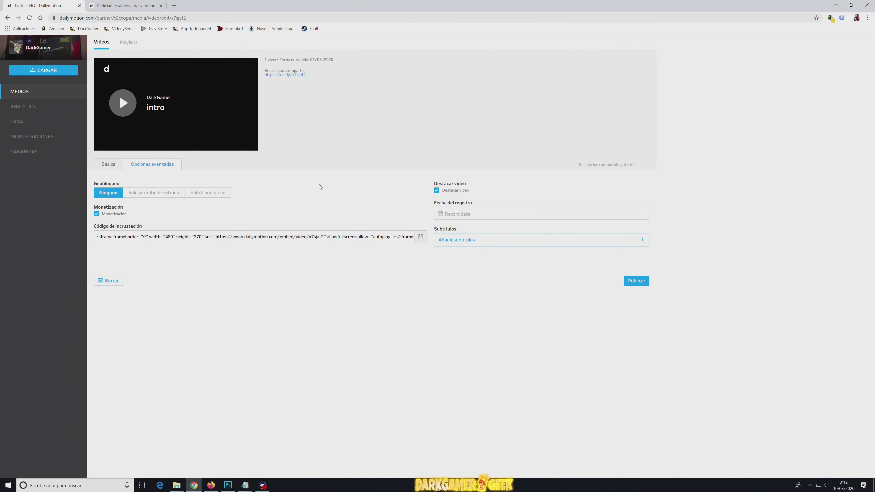
click(436, 190)
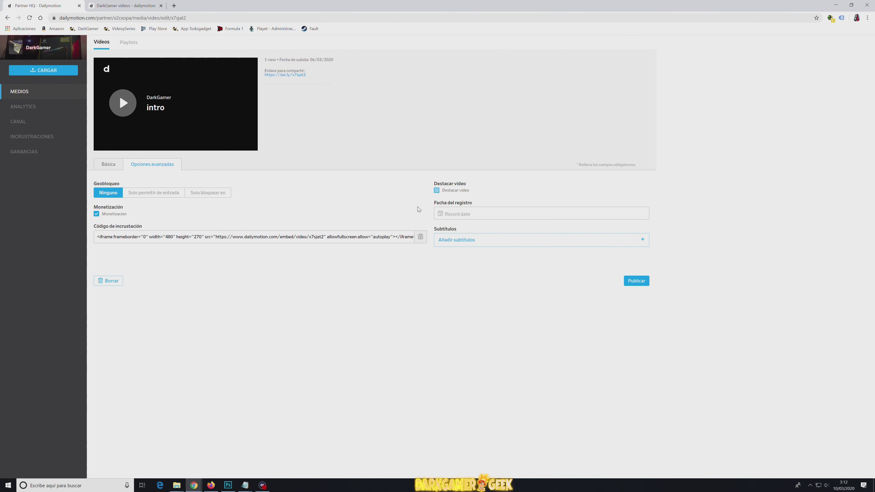
click(640, 282)
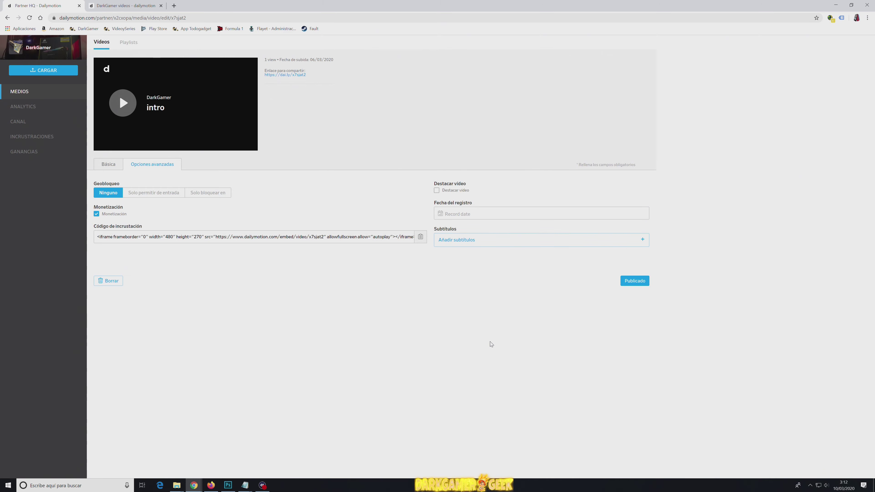
click(144, 7)
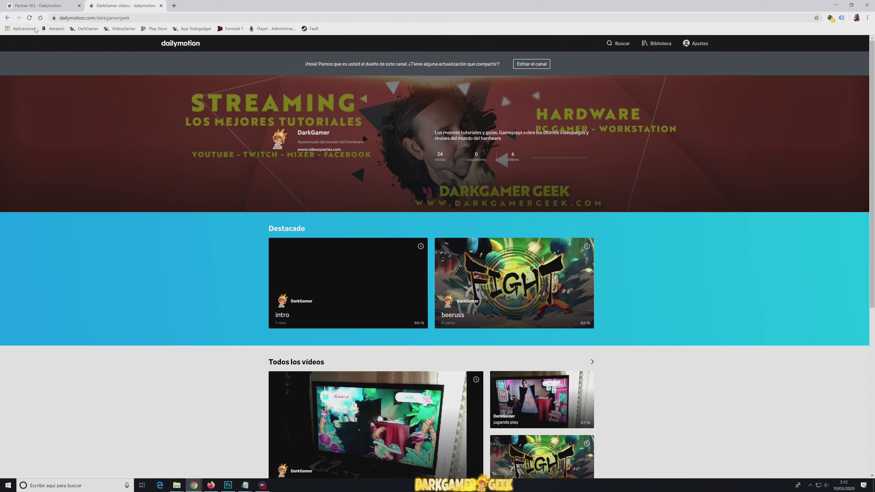
click(29, 17)
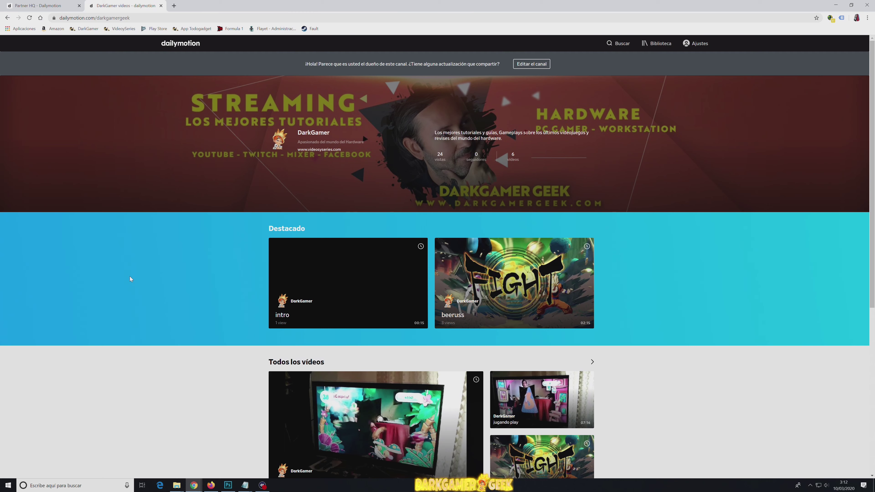
Step: Reopen the intro video from the media list and turn off its featured setting in the advanced options
click(58, 3)
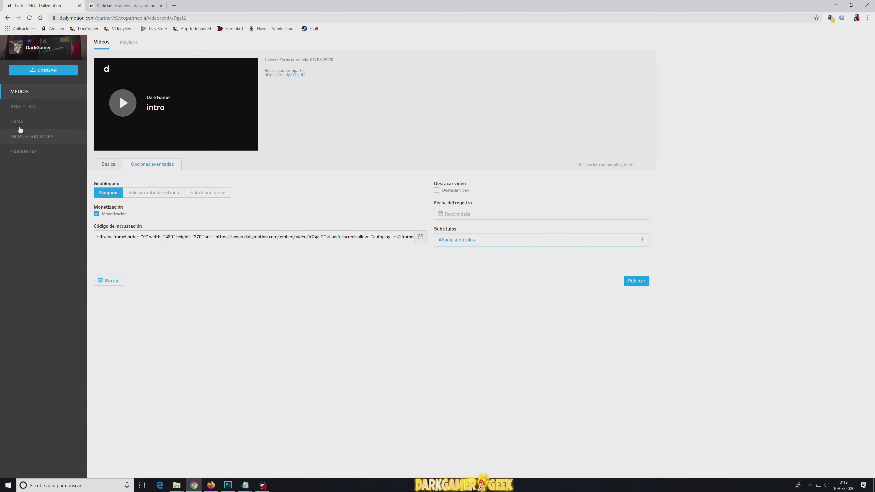
click(16, 91)
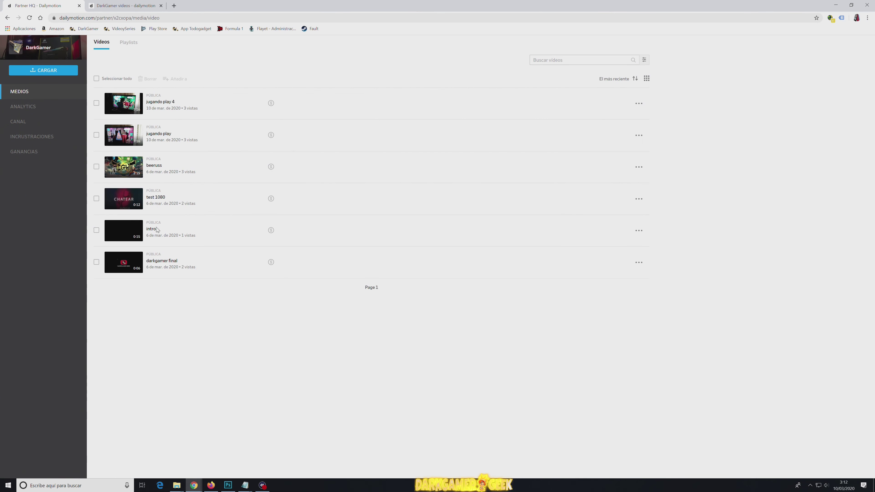
click(152, 228)
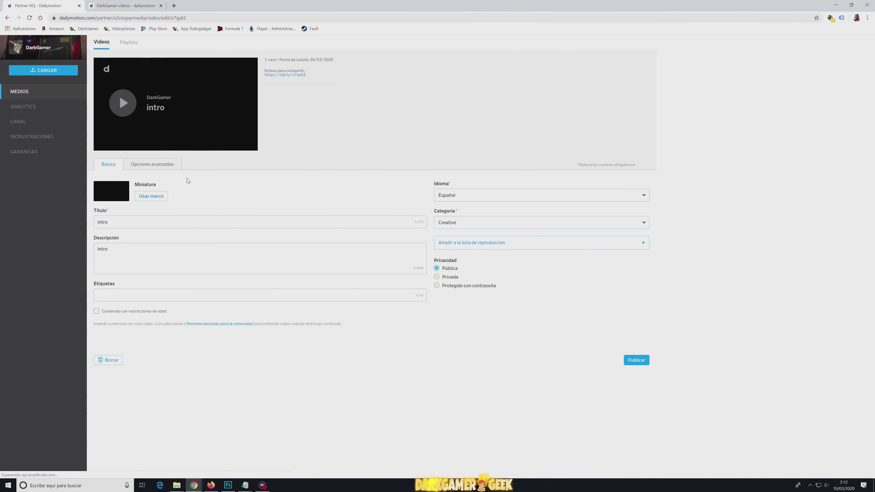
click(168, 168)
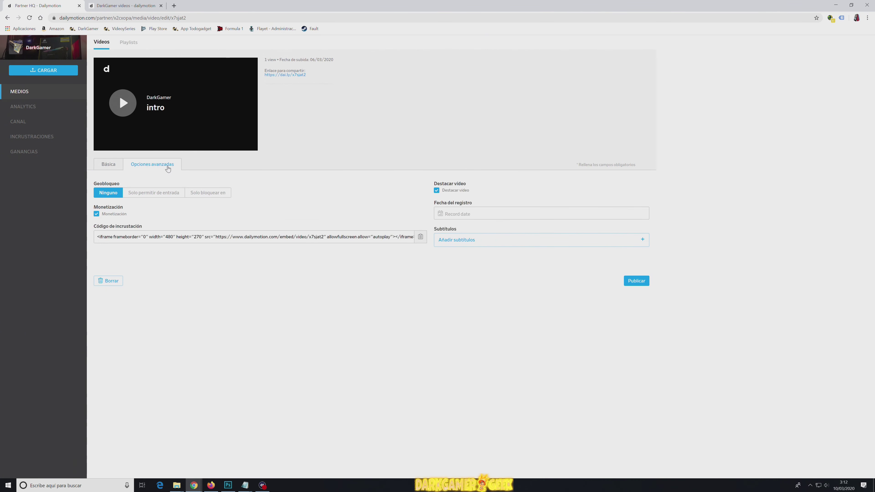
click(437, 191)
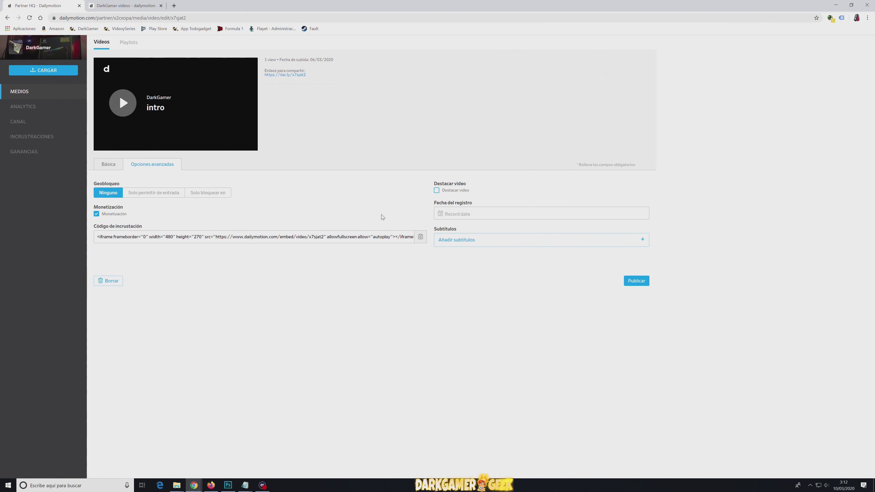
Step: Add a period to the end of the intro video's description and publish the changes
click(113, 167)
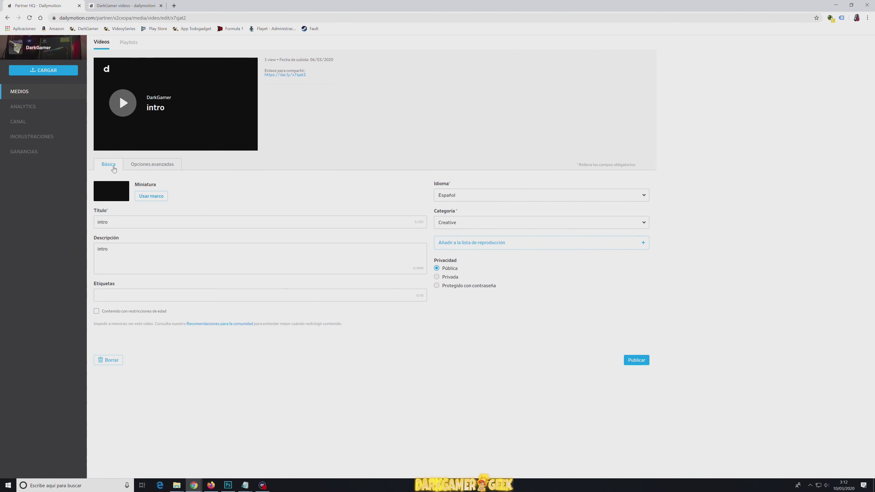
click(165, 269)
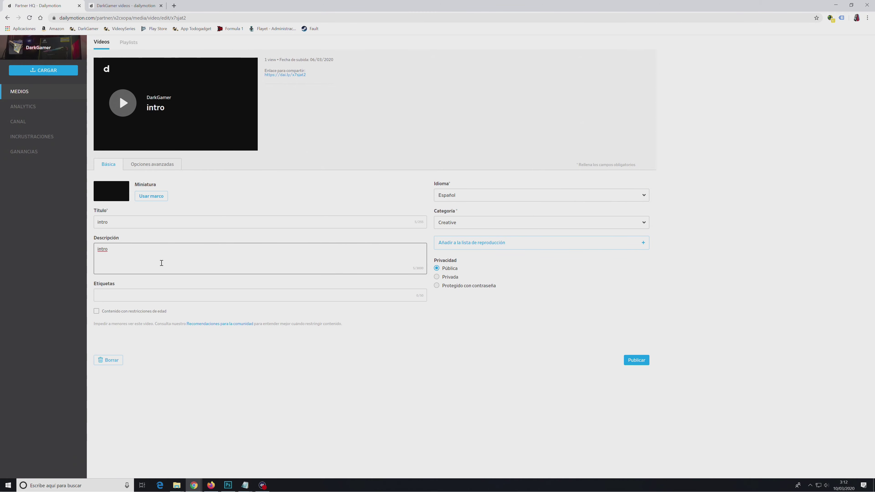
text(.)
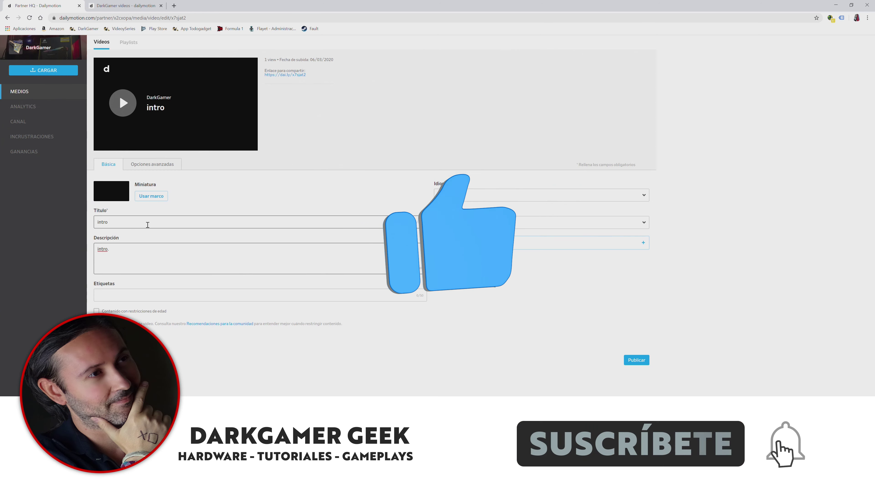
click(171, 165)
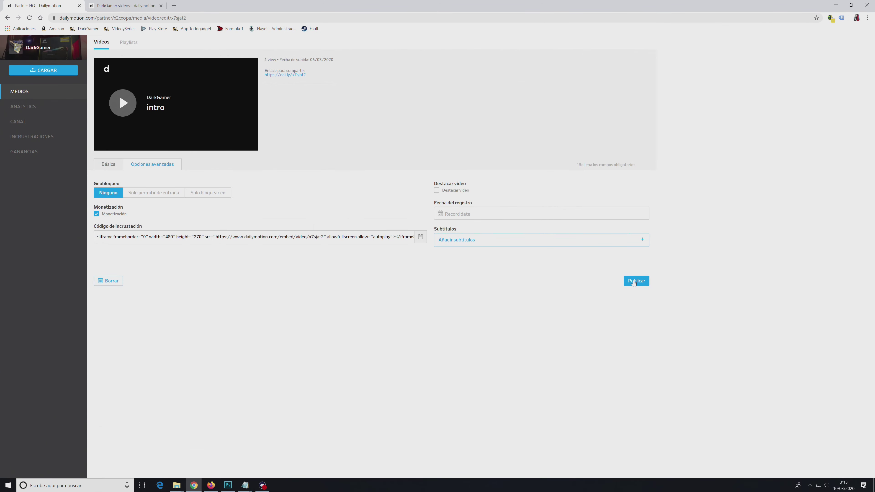
click(635, 281)
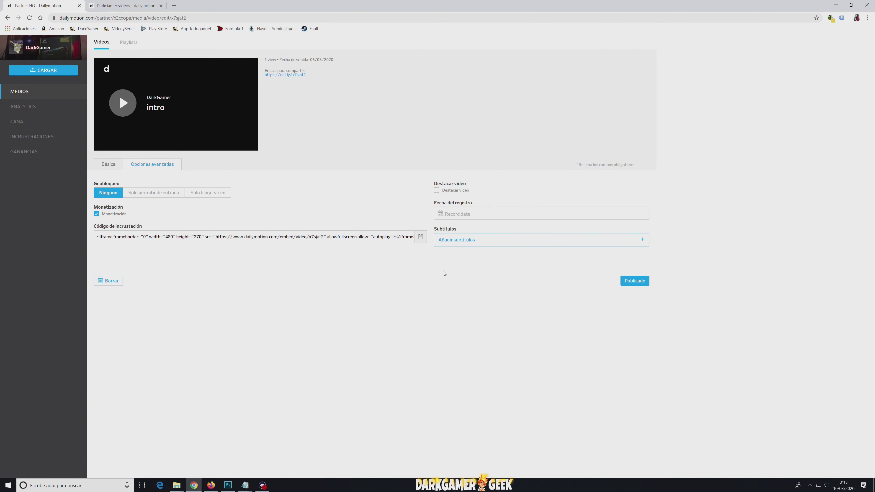
Step: Reload the public channel page and examine the featured videos area in the channel settings
click(137, 5)
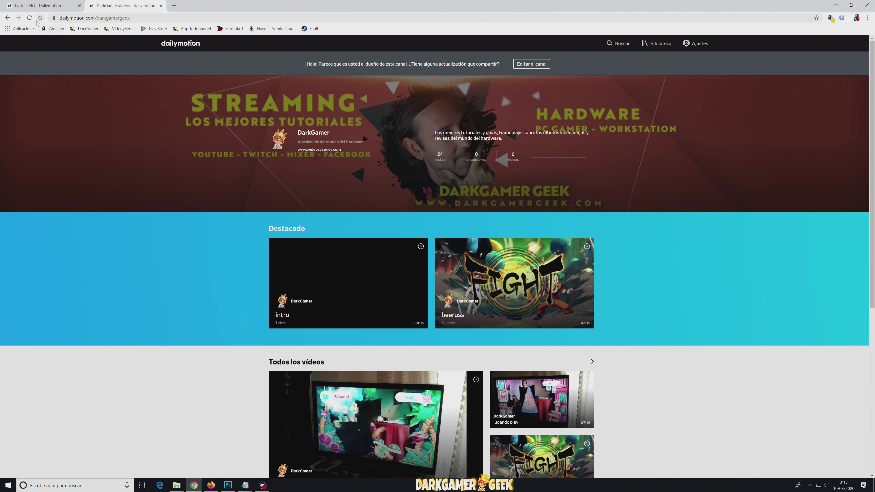
click(30, 18)
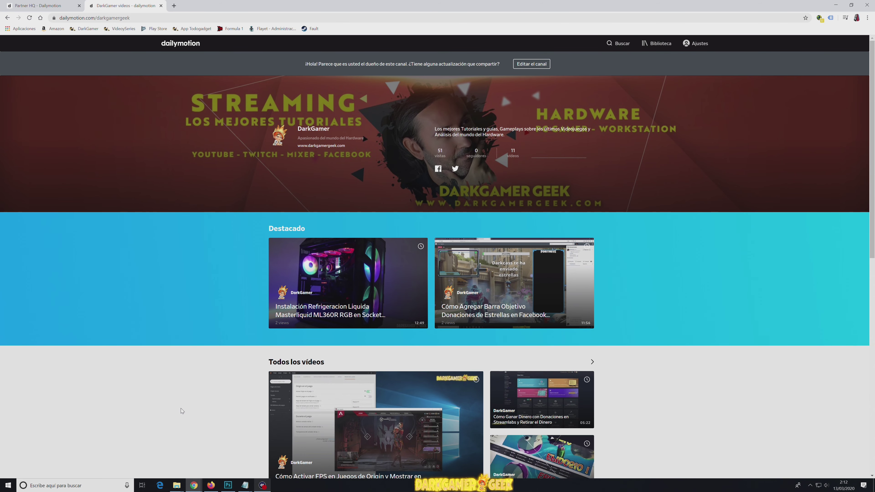
click(50, 4)
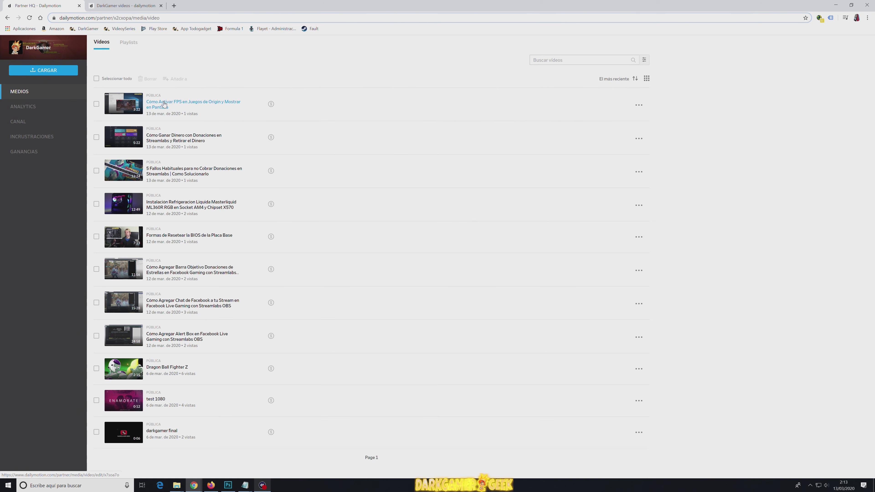
click(42, 127)
scroll(310, 262, down, 3)
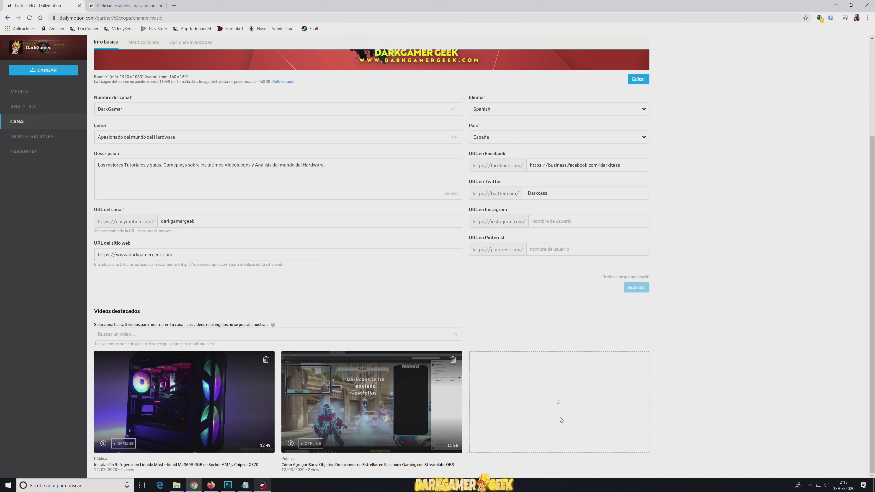
Step: Open the video "Cómo Activar FPS en Juegos de Origin y Mostrar en Pantalla" and mark it as featured in its advanced options
click(20, 91)
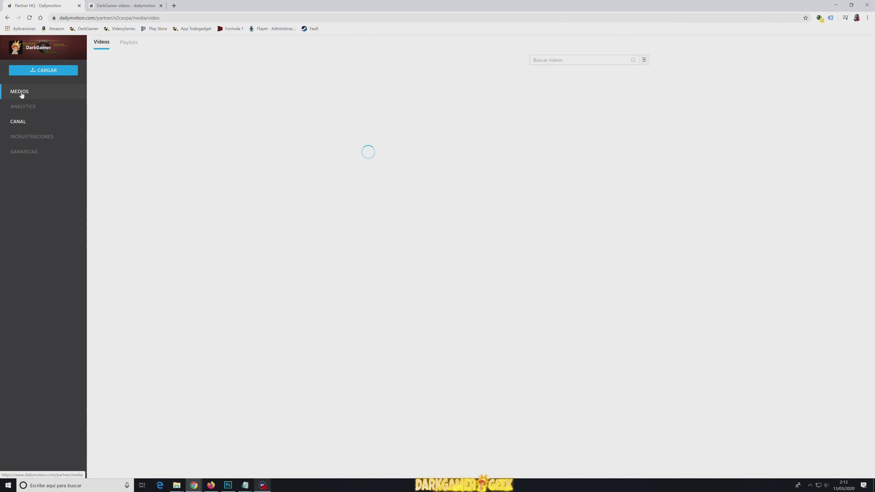
click(181, 105)
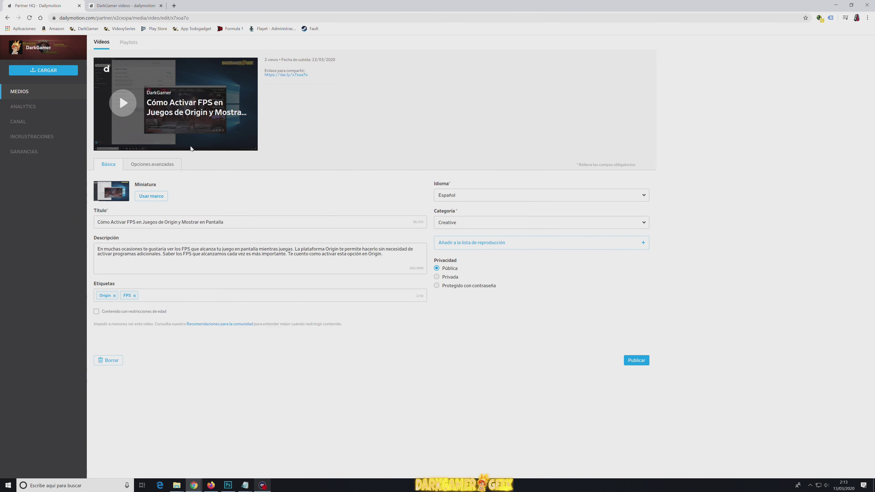
click(159, 167)
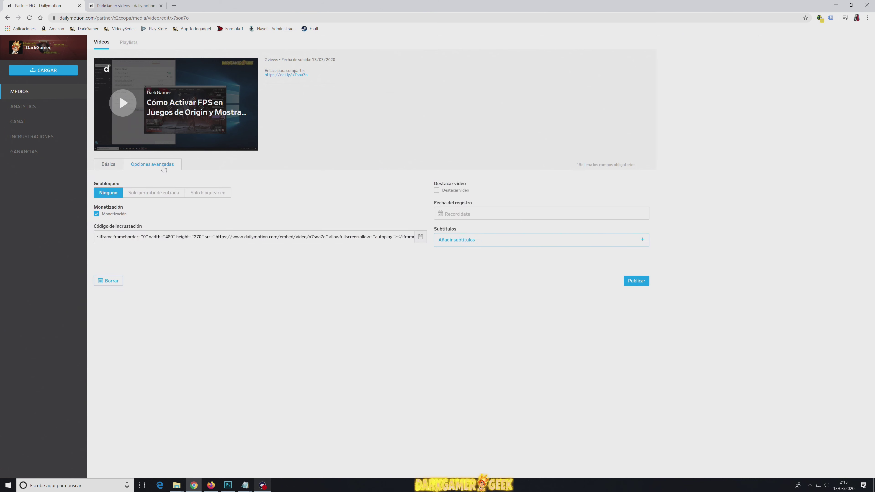
click(437, 190)
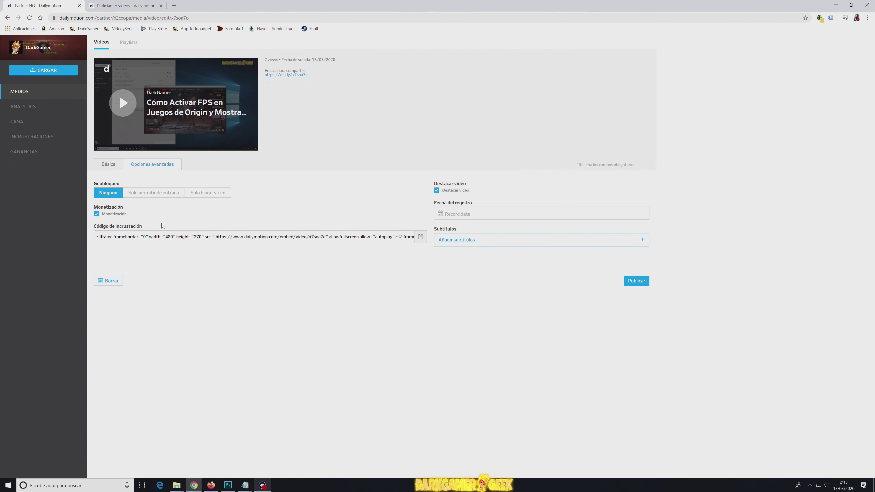
Step: Edit the end of the FPS video's description in its basic details and publish the changes
click(110, 167)
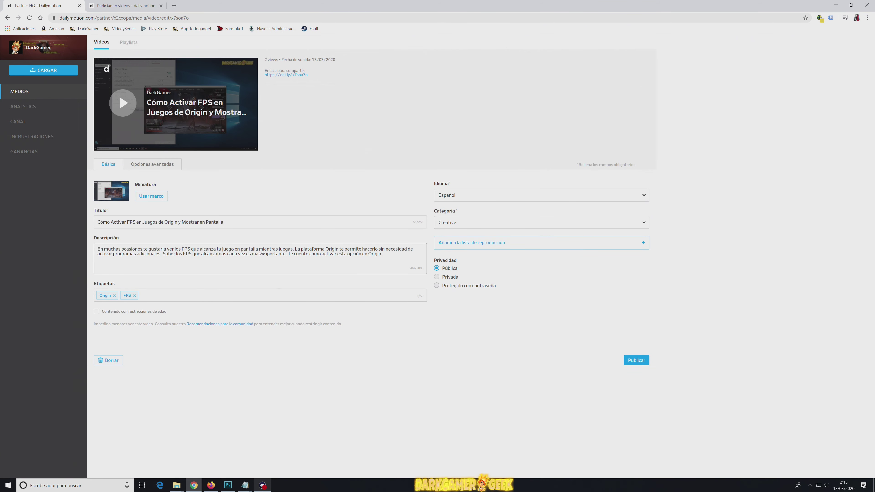
click(389, 254)
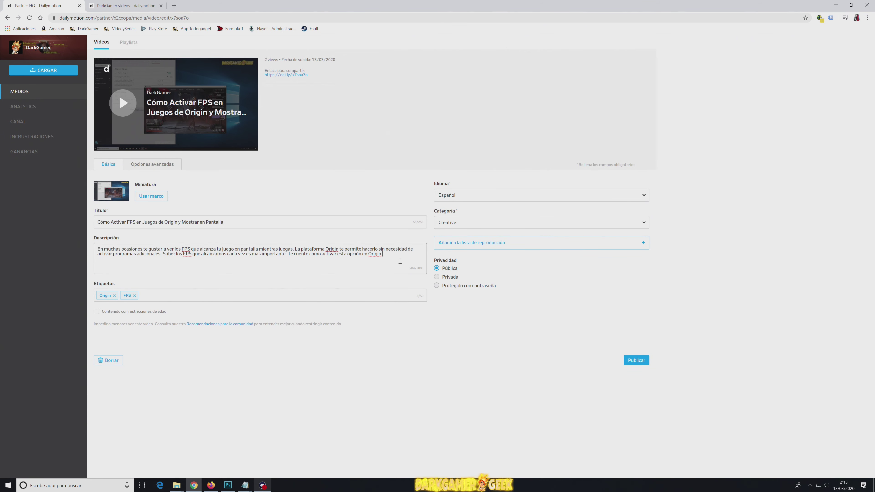
click(642, 363)
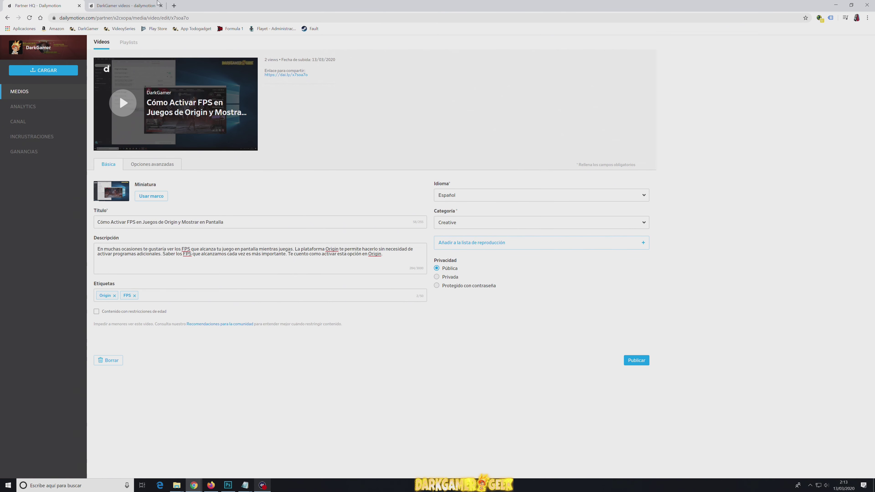
Step: Reload the public channel page and examine its featured, all videos, most viewed and playlist sections
click(132, 4)
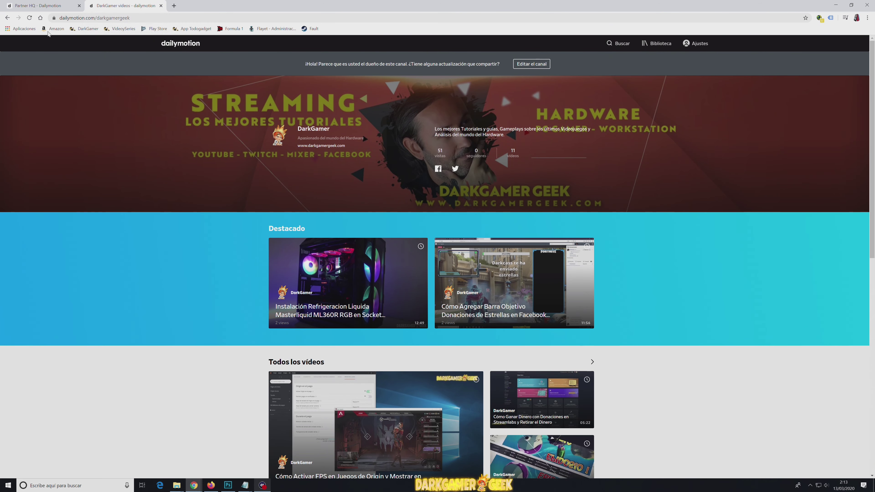
click(29, 17)
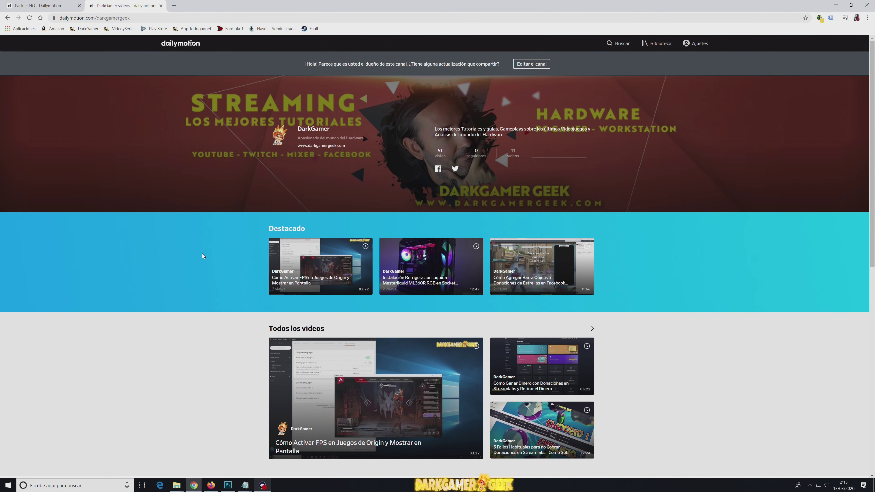
scroll(203, 255, down, 8)
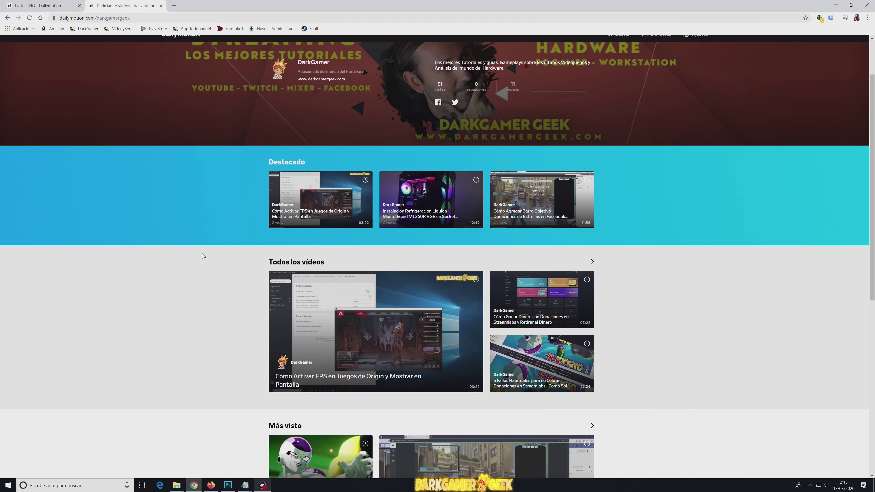
scroll(202, 255, up, 6)
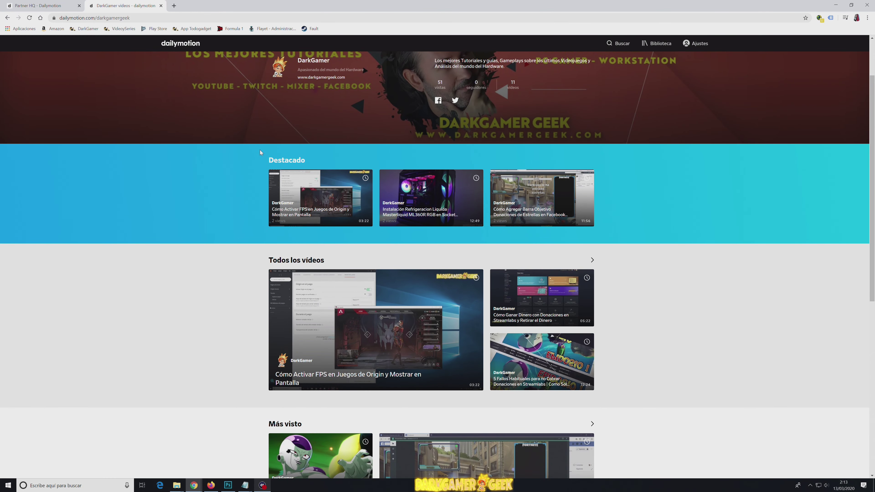
drag(259, 150, 306, 163)
scroll(242, 263, down, 4)
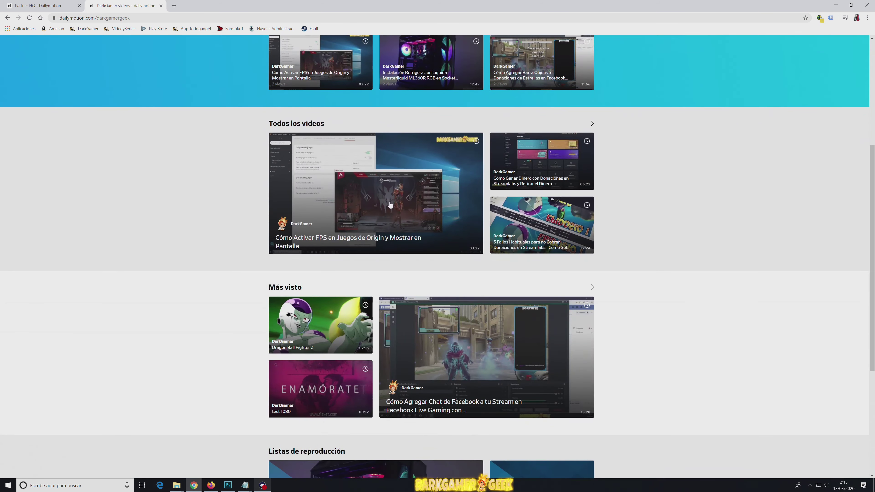
scroll(251, 264, down, 4)
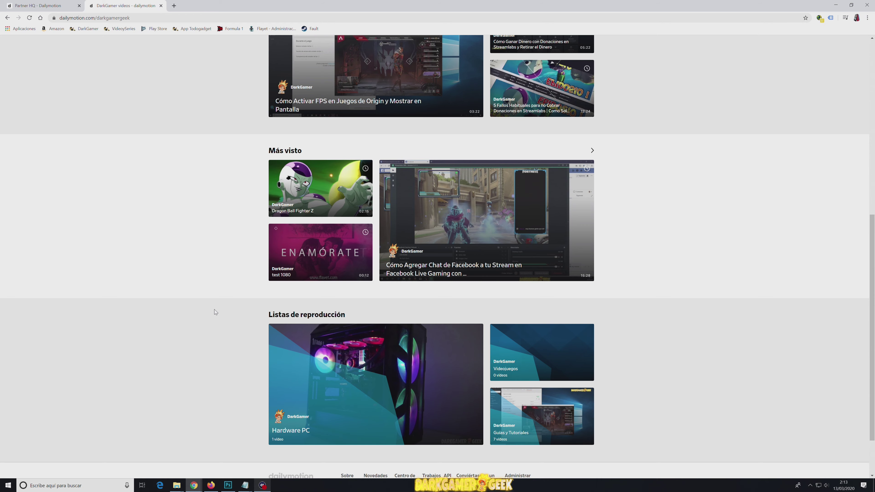
scroll(214, 309, up, 8)
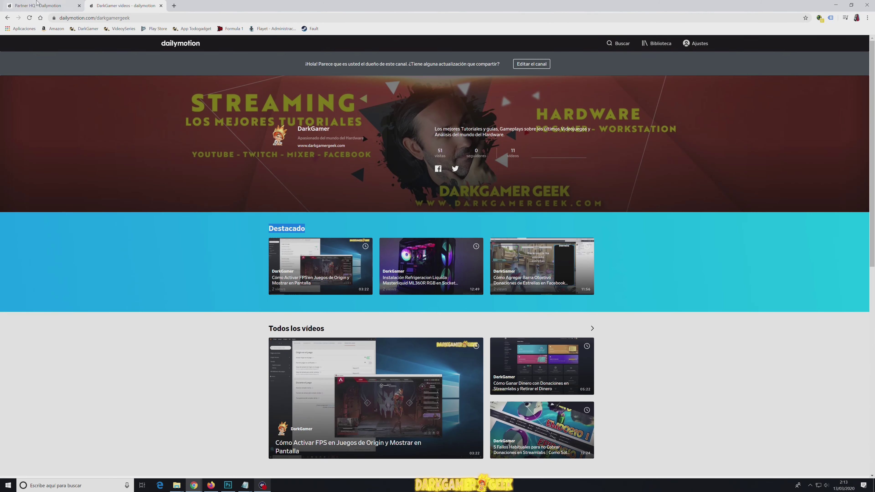
Step: Return to the media manager and look over the channel's playlists and its video list
click(38, 5)
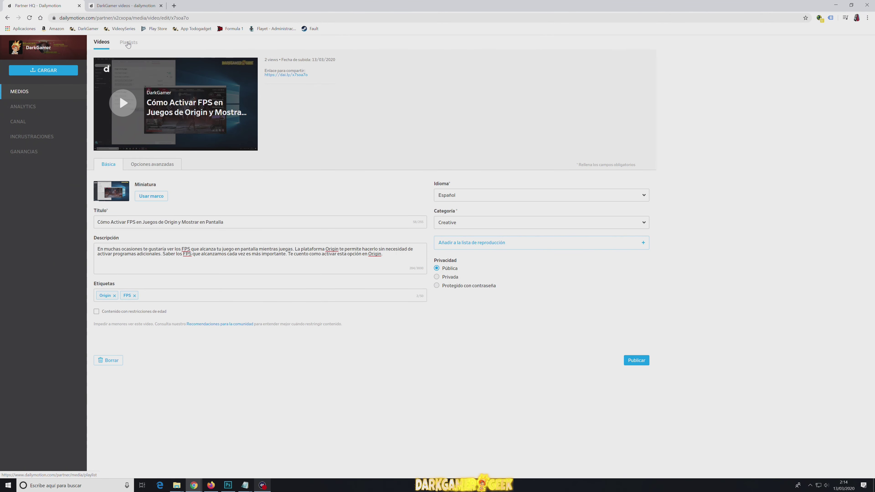
click(128, 42)
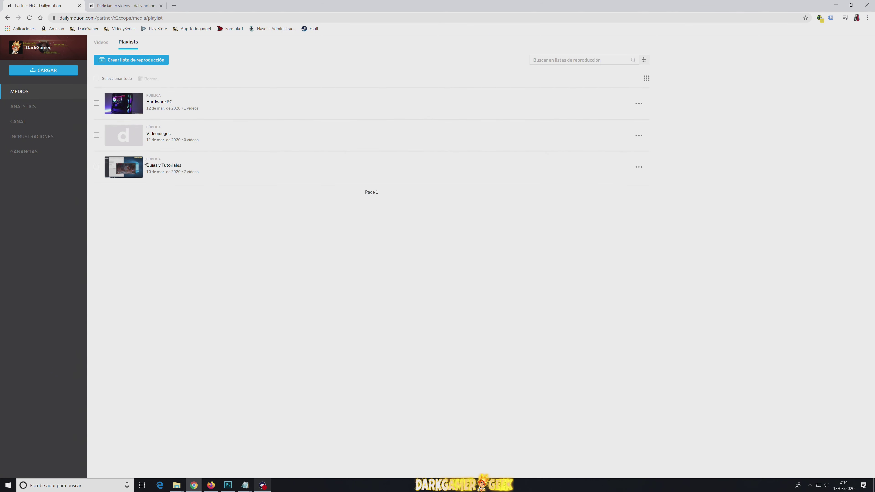
click(102, 42)
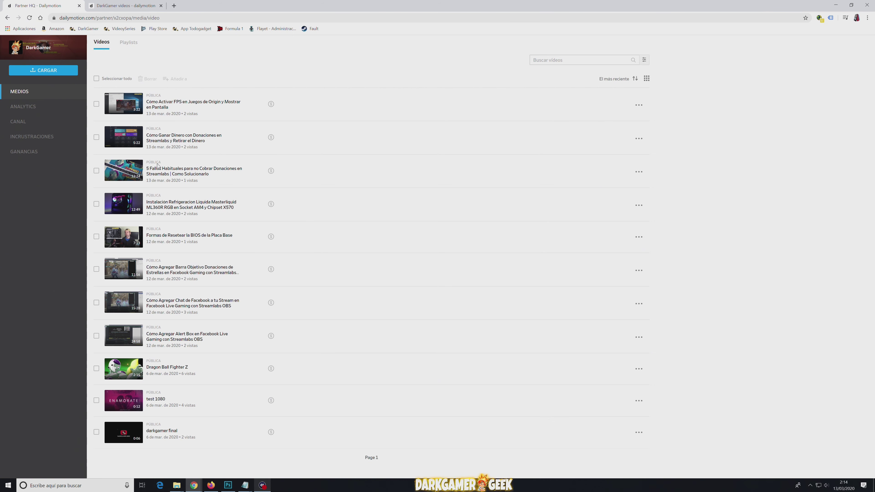
Step: Open the channel settings and remove "Cómo Agregar Barra Objetivo Donaciones de Estrellas en Facebook Gaming con Streamlabs OBS" from the featured videos
click(21, 126)
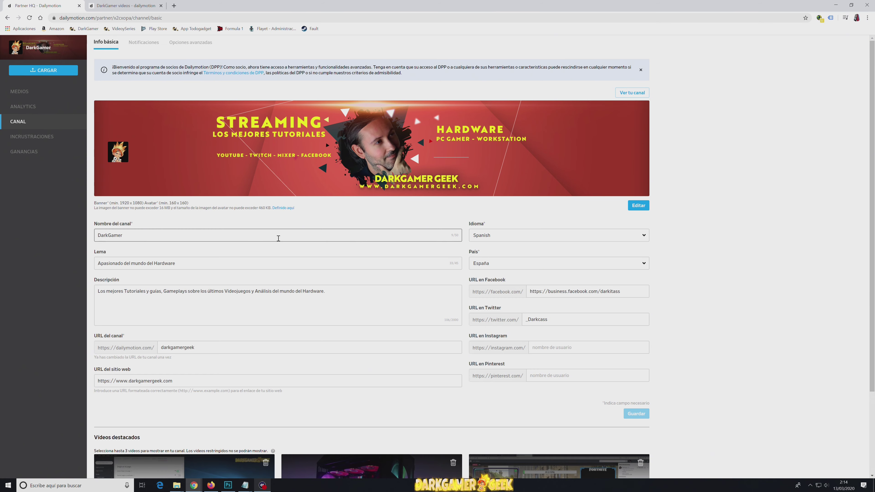
scroll(278, 238, down, 3)
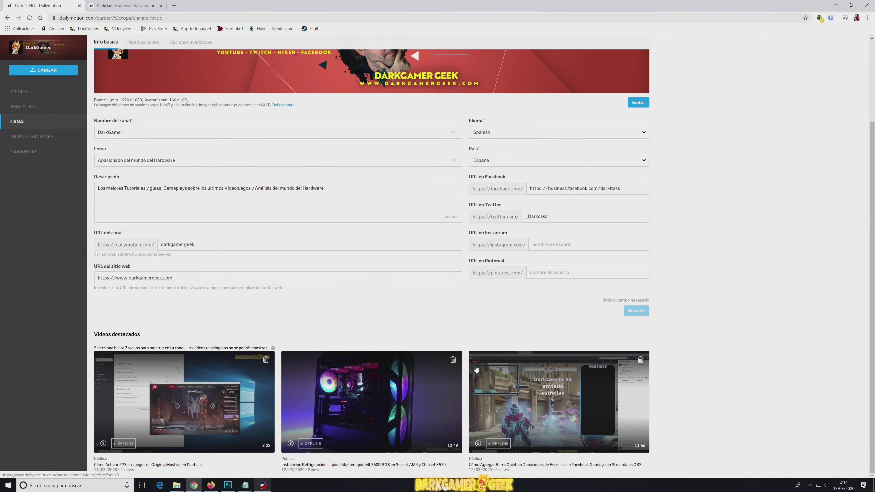
click(641, 360)
scroll(701, 381, down, 1)
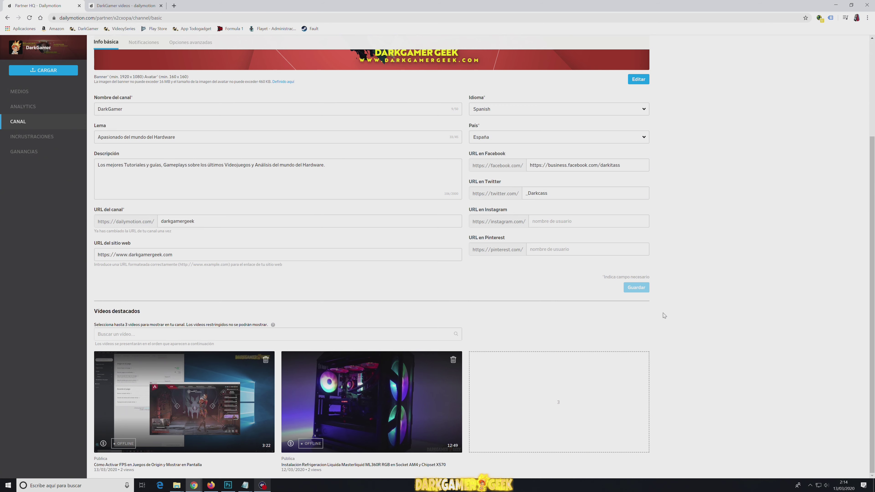
Step: Reload the public channel page to check its featured videos section
click(115, 3)
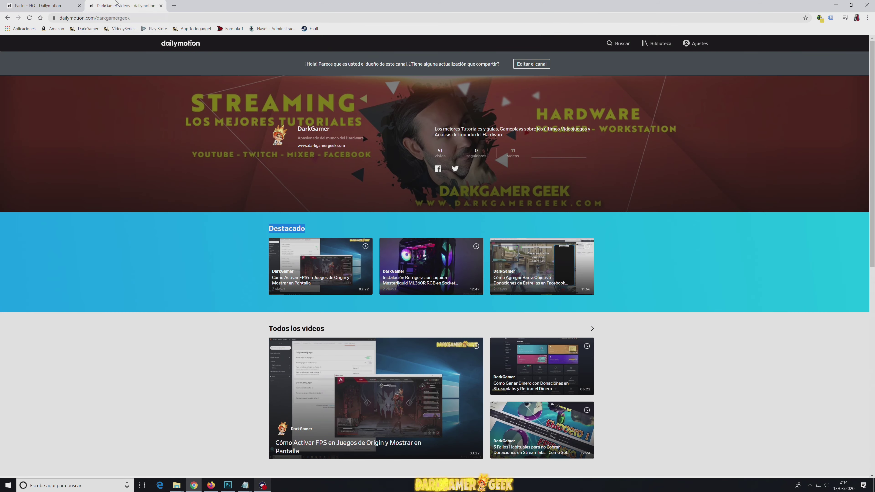
click(30, 19)
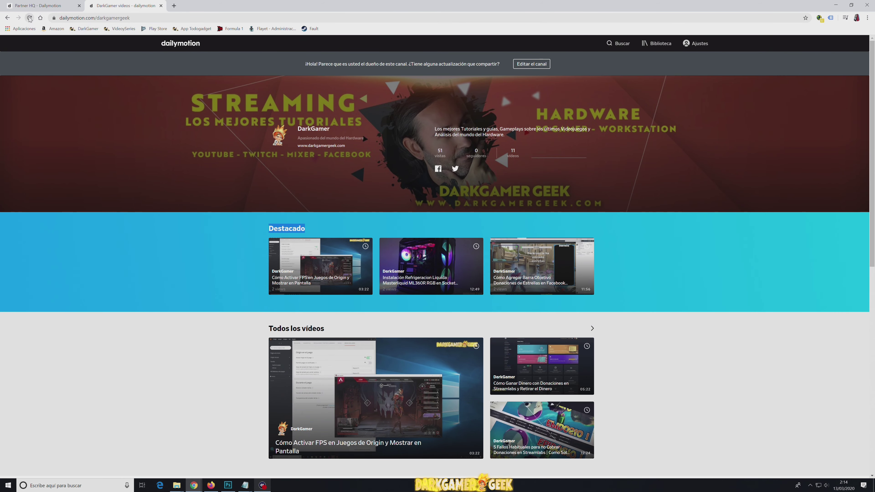